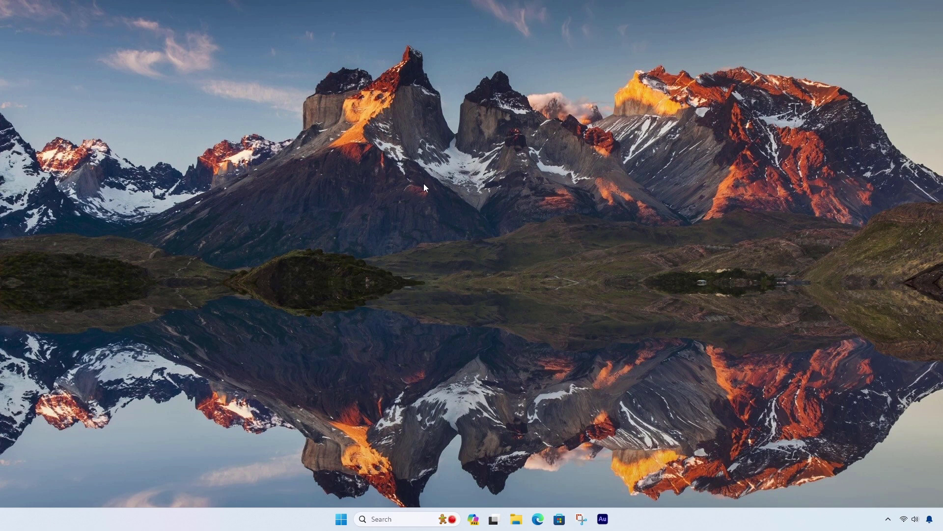
Launch Audition and try recording a new 48000 Hz stereo file, then stop after the device error
left_click(603, 519)
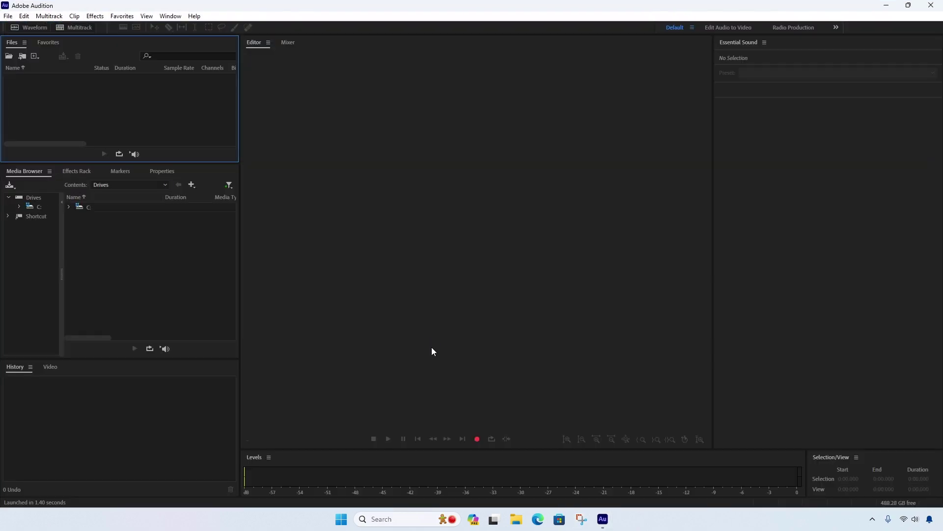
left_click(476, 440)
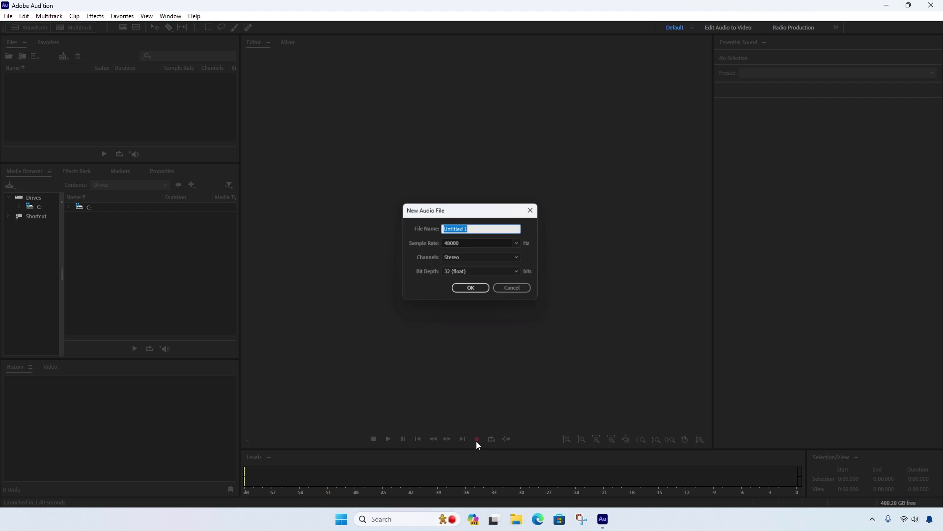
left_click(462, 294)
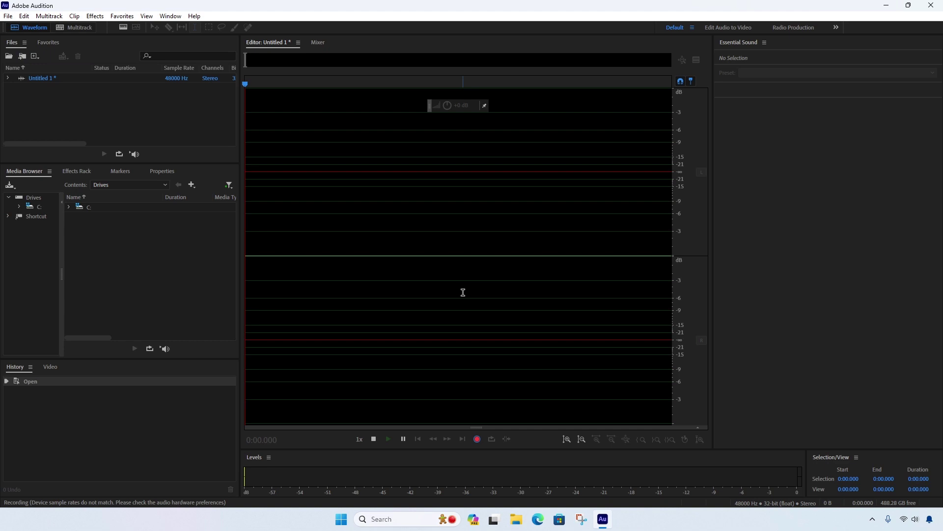
left_click(375, 440)
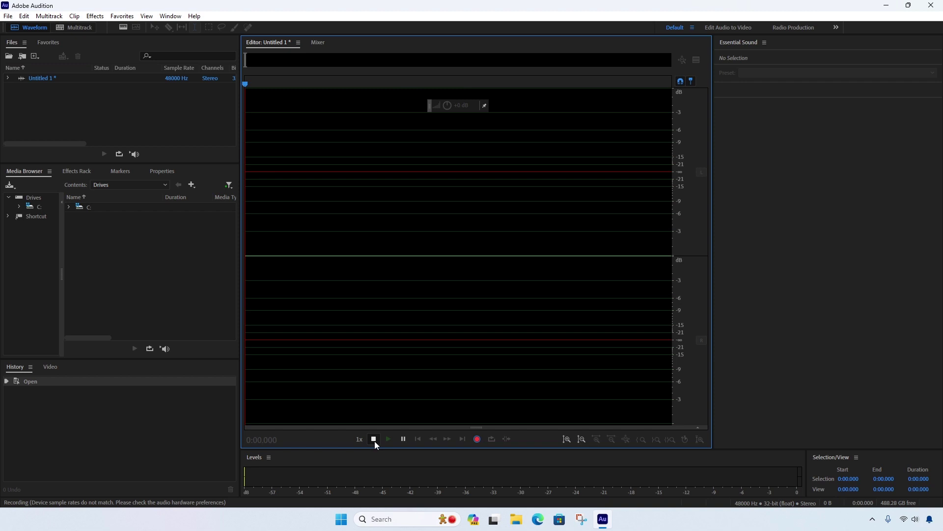
left_click(375, 440)
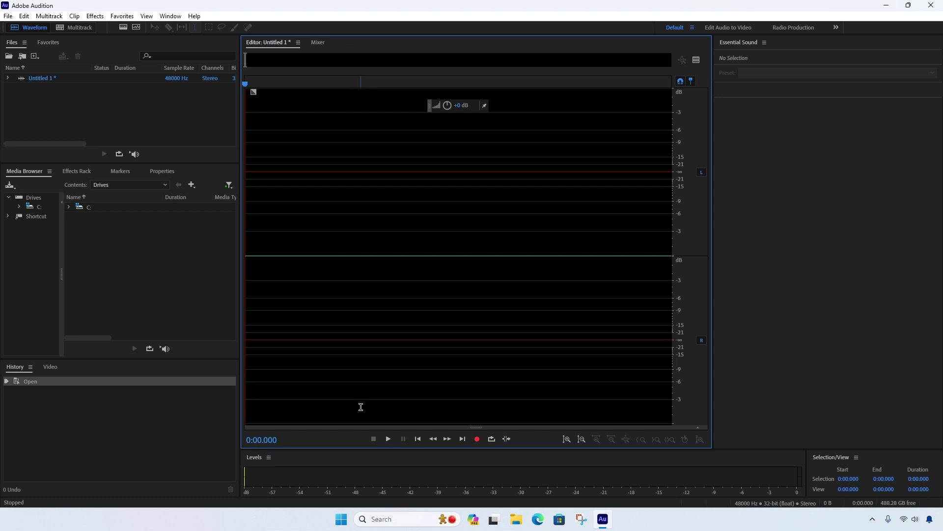
Close Untitled 1 from the Files panel without saving it
right_click(73, 79)
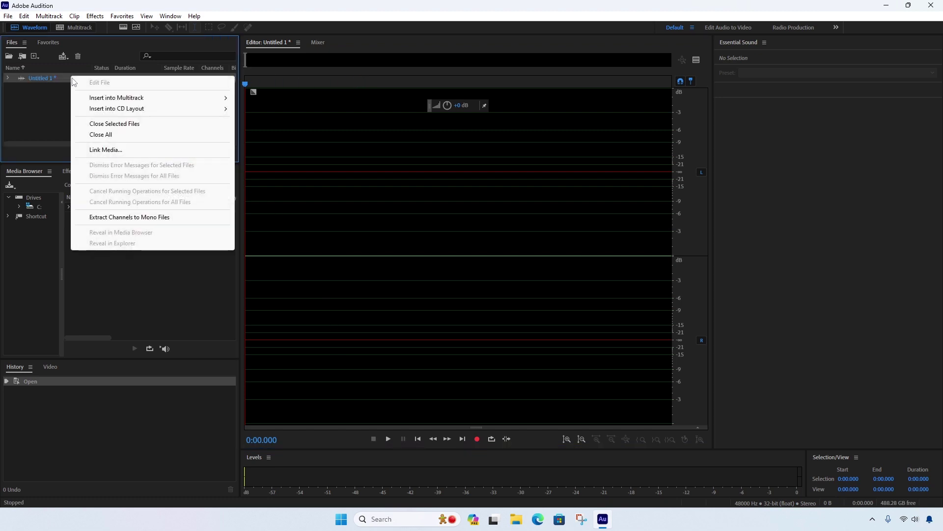
left_click(56, 81)
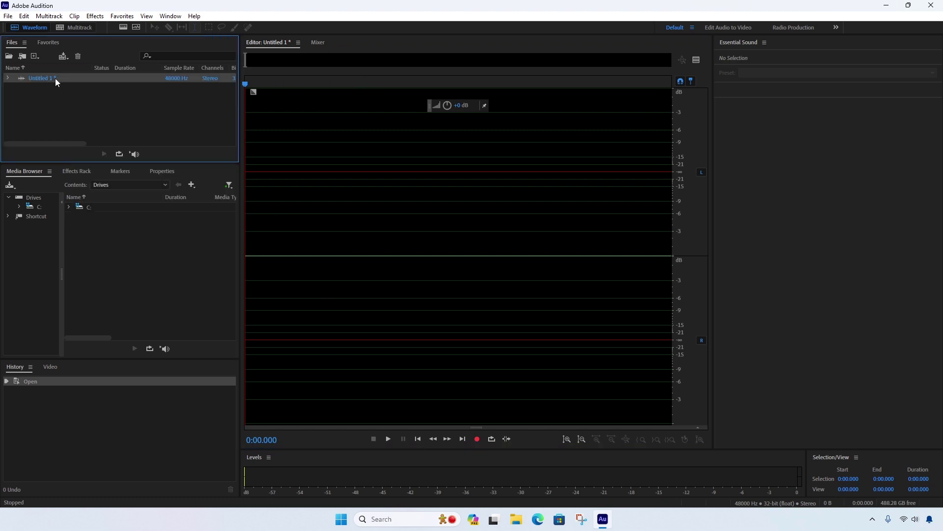
left_click(78, 57)
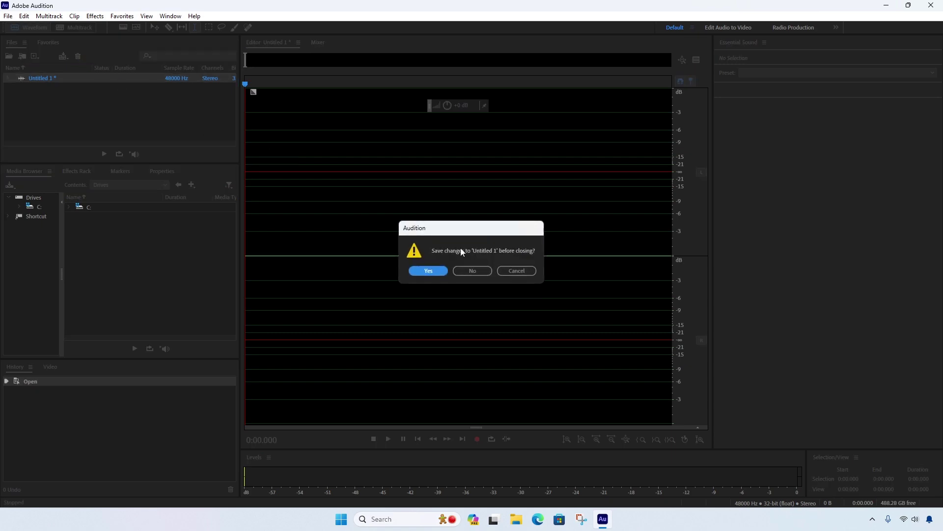
left_click(488, 272)
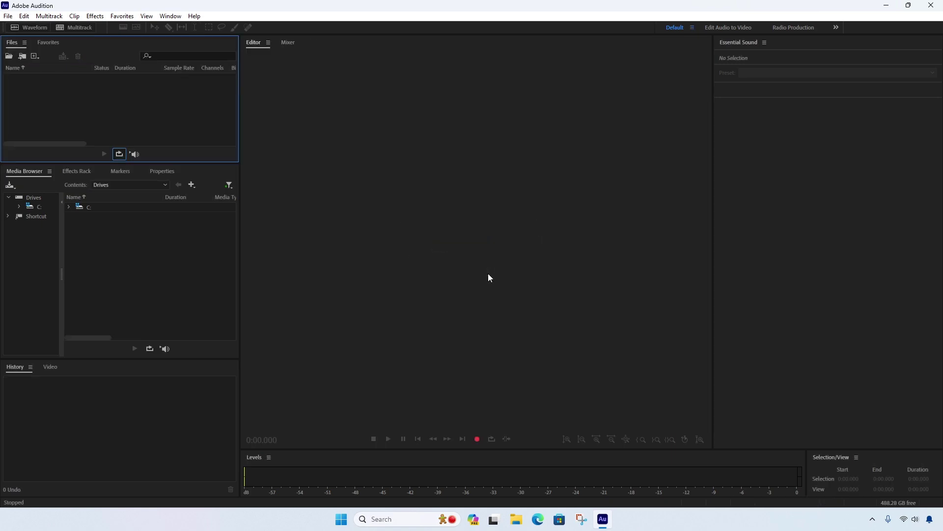
Open Device Manager, expand Sound, video and game controllers, and select RODE AI-1
left_click(885, 6)
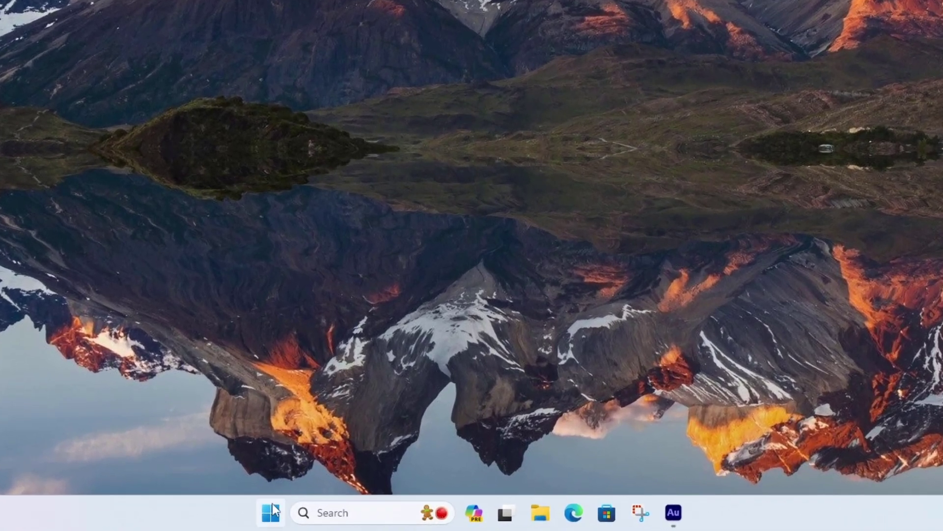
right_click(269, 517)
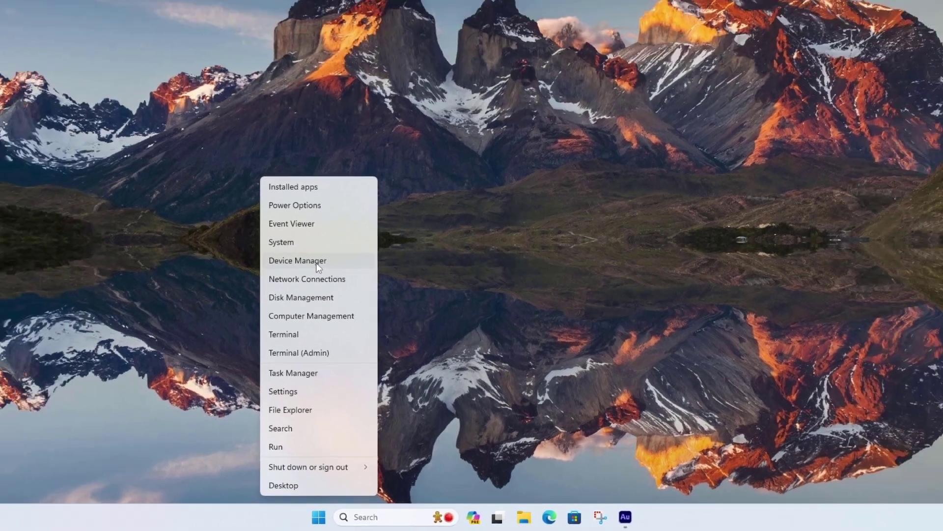
left_click(317, 262)
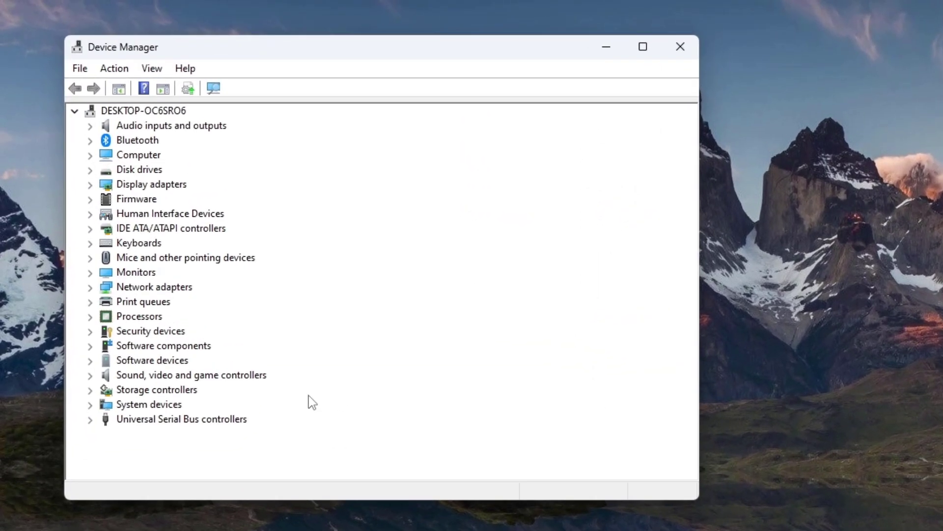
left_click(118, 378)
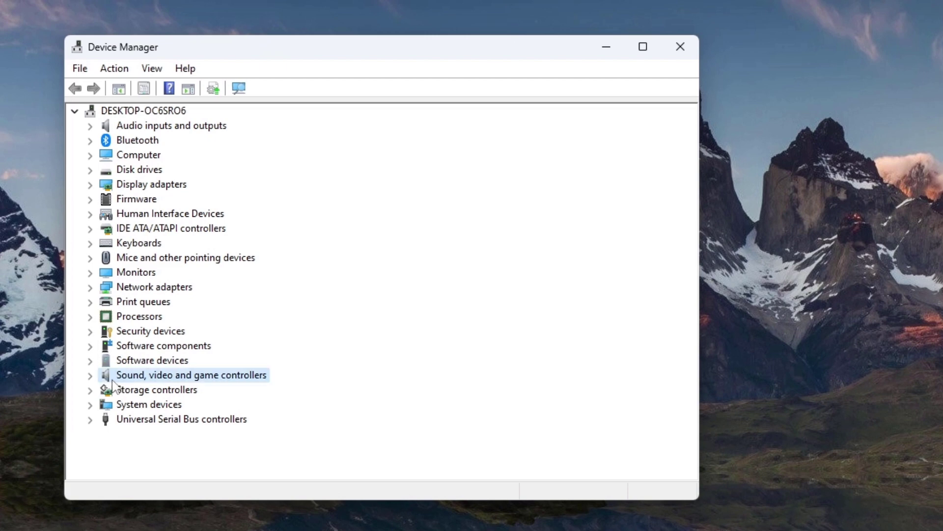
left_click(90, 376)
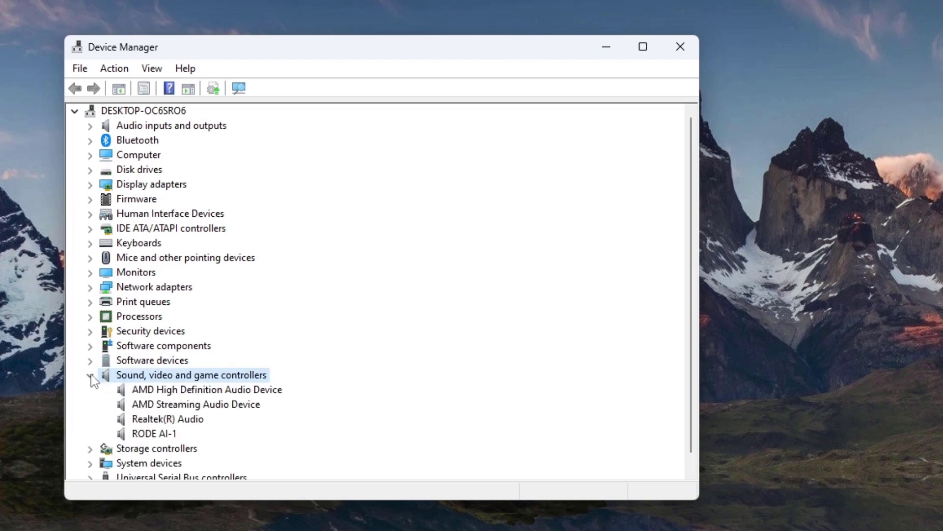
left_click(150, 434)
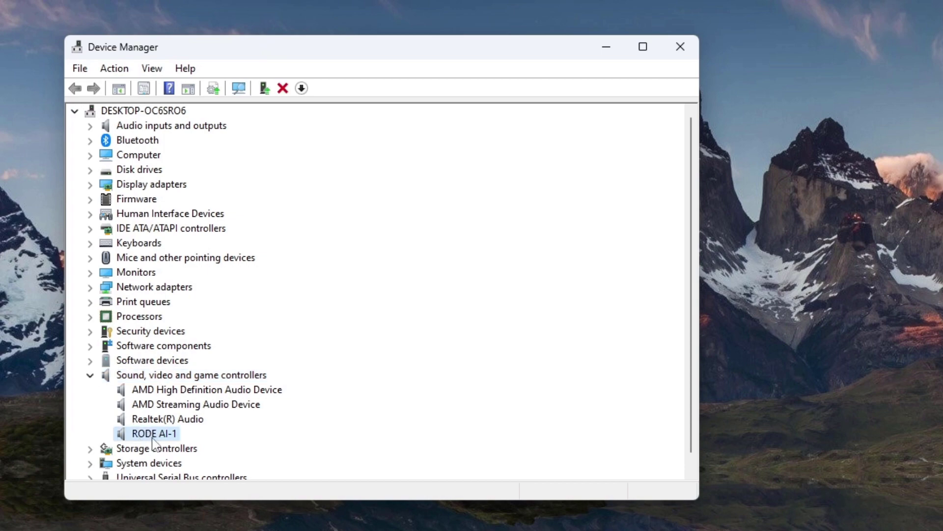
Check the RODE AI-1's Microsoft driver, version 10.0.22621.2506, then close its properties and Device Manager
right_click(149, 434)
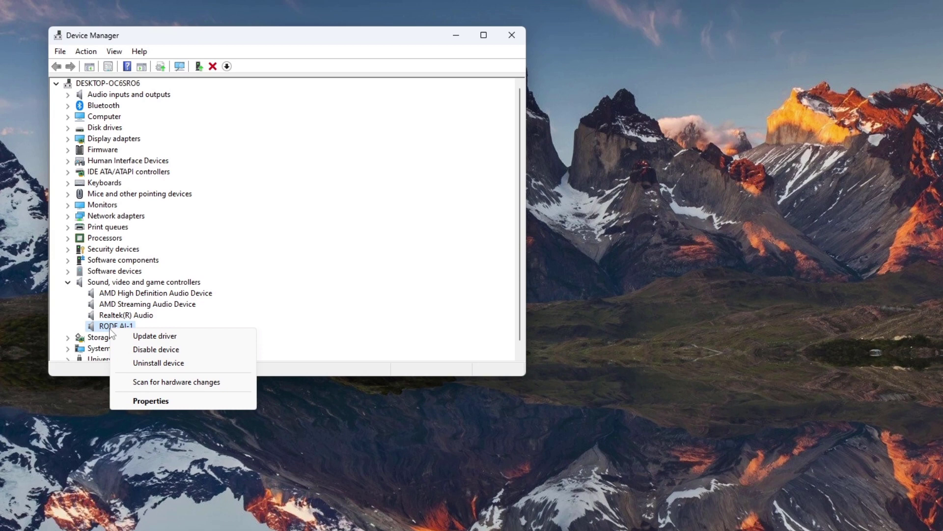
left_click(151, 401)
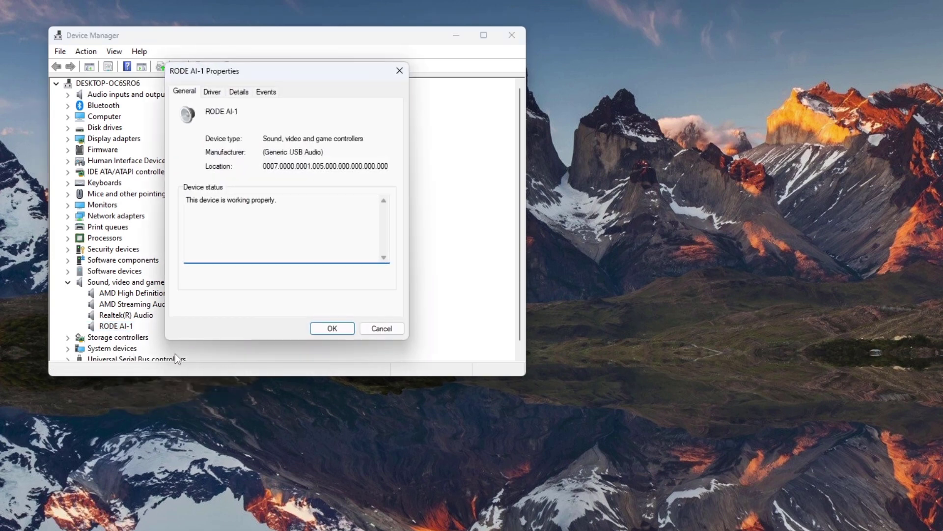
left_click(212, 92)
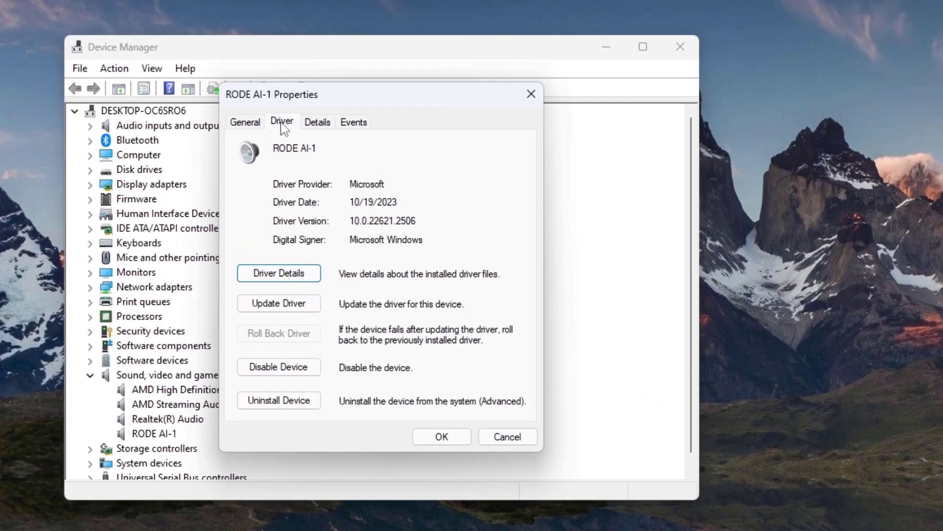
left_click(290, 400)
left_click(531, 93)
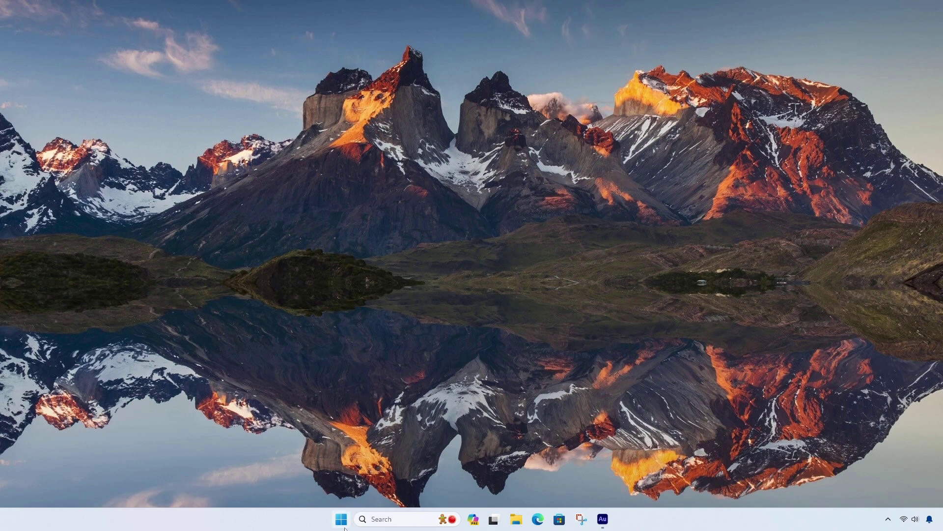
right_click(341, 518)
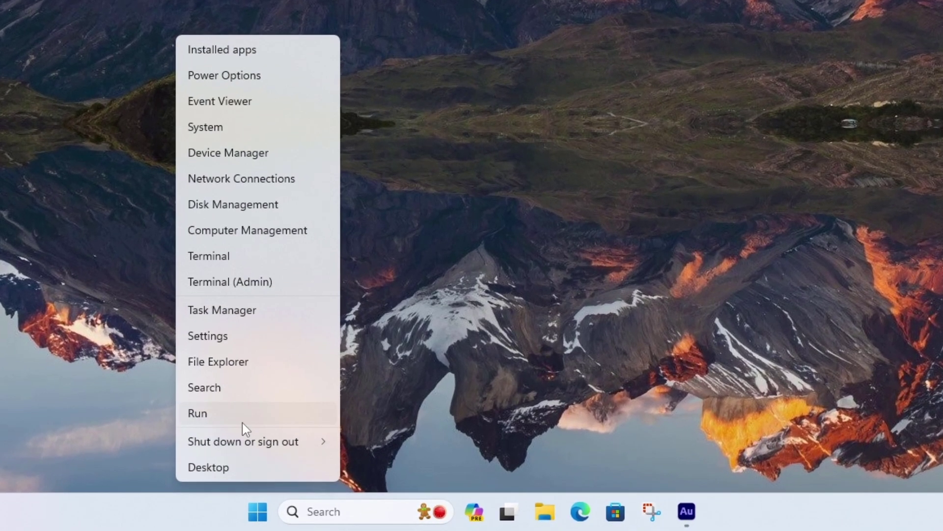
mouse_move(237, 445)
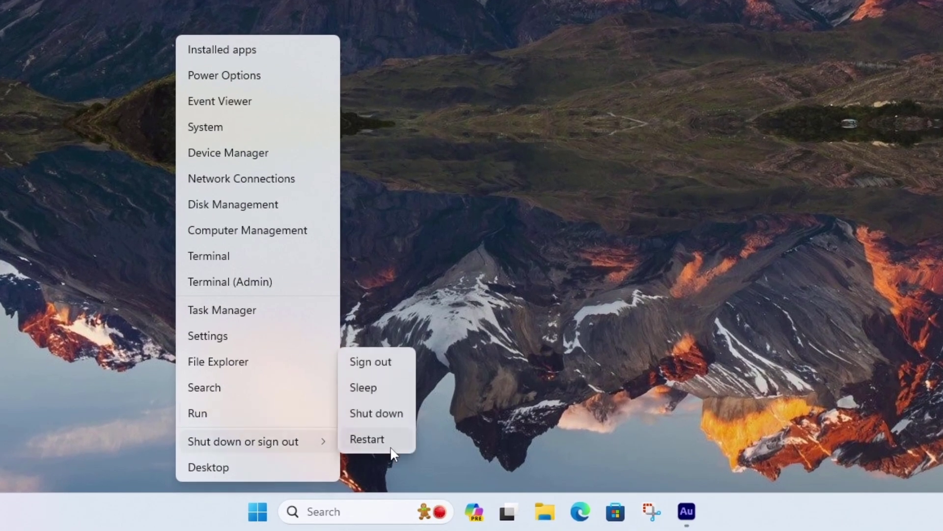
left_click(474, 413)
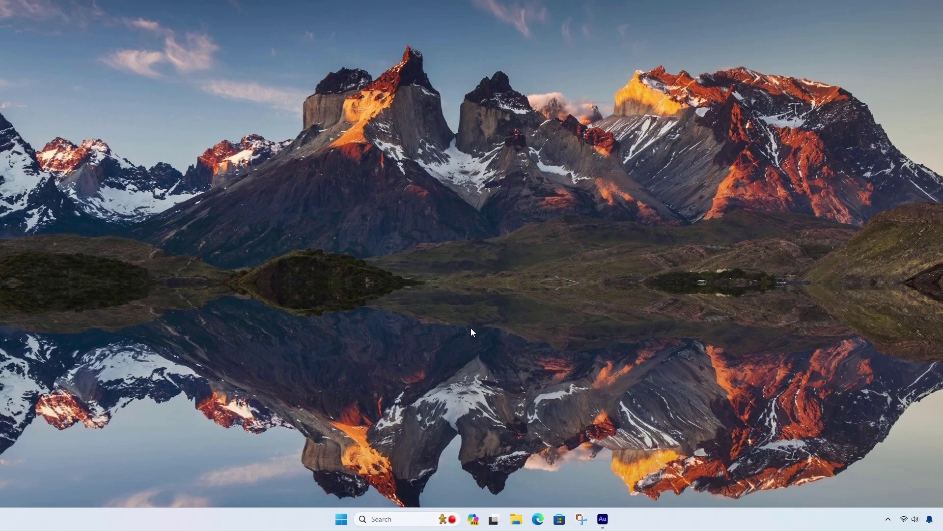
Show Audition's Audio Hardware preferences (MME input 44100 Hz, output 48000 Hz) and bring up Windows Sound settings
left_click(605, 521)
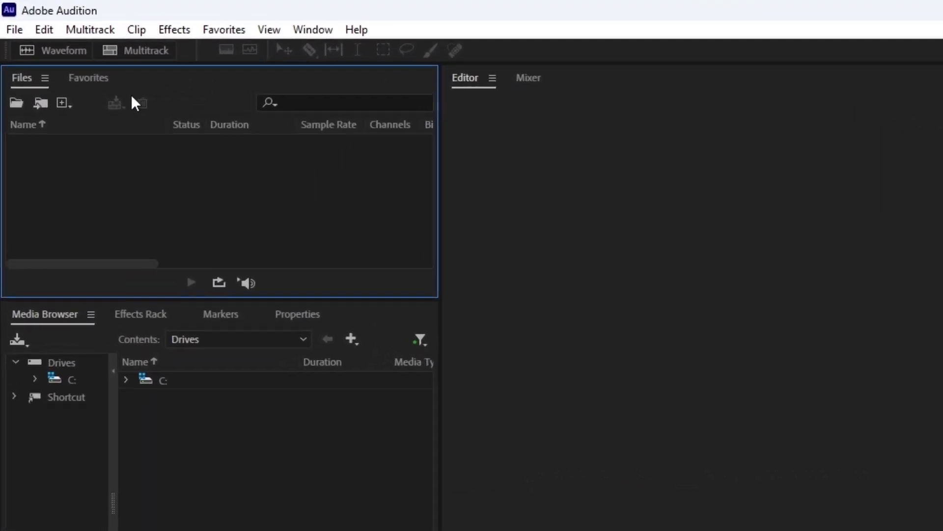
left_click(45, 30)
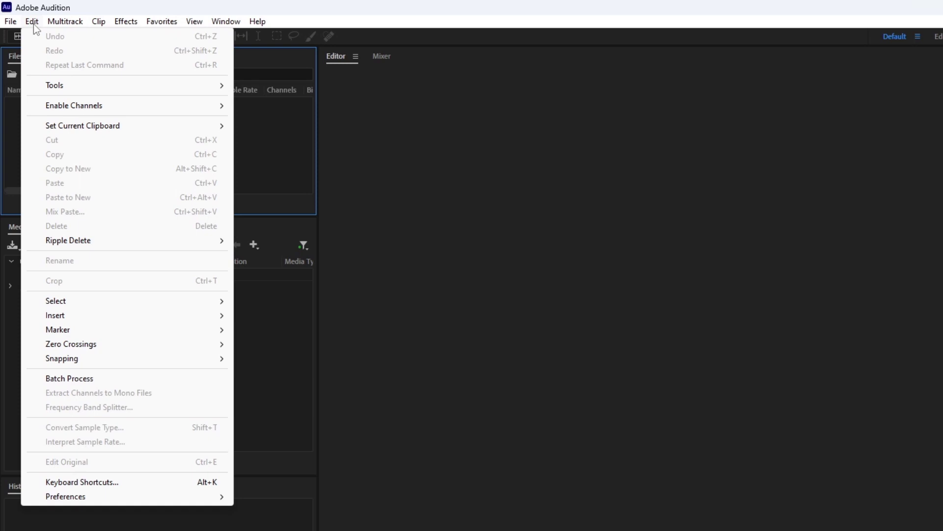
mouse_move(123, 496)
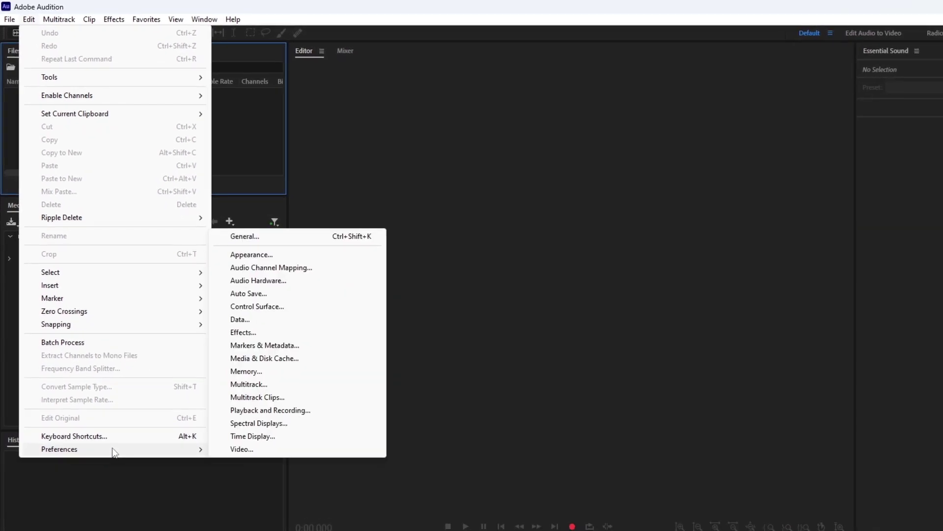
left_click(252, 281)
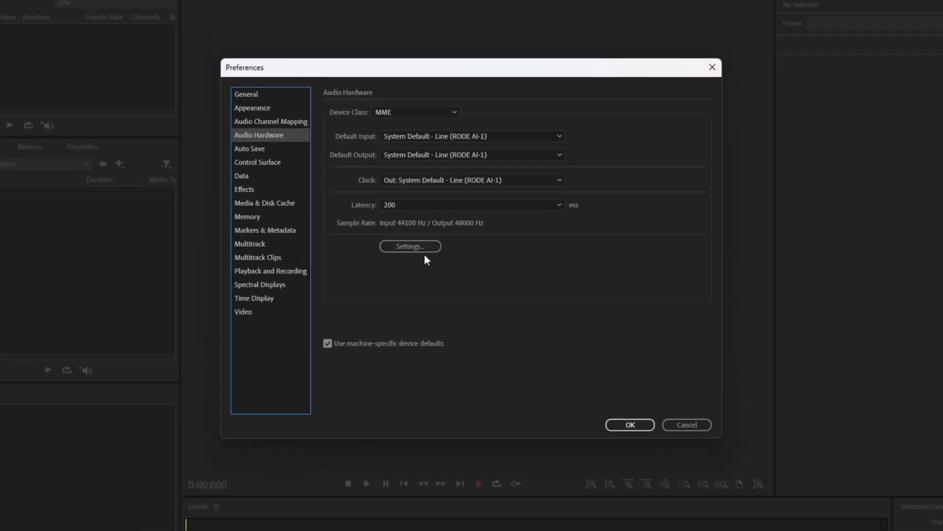
left_click(421, 248)
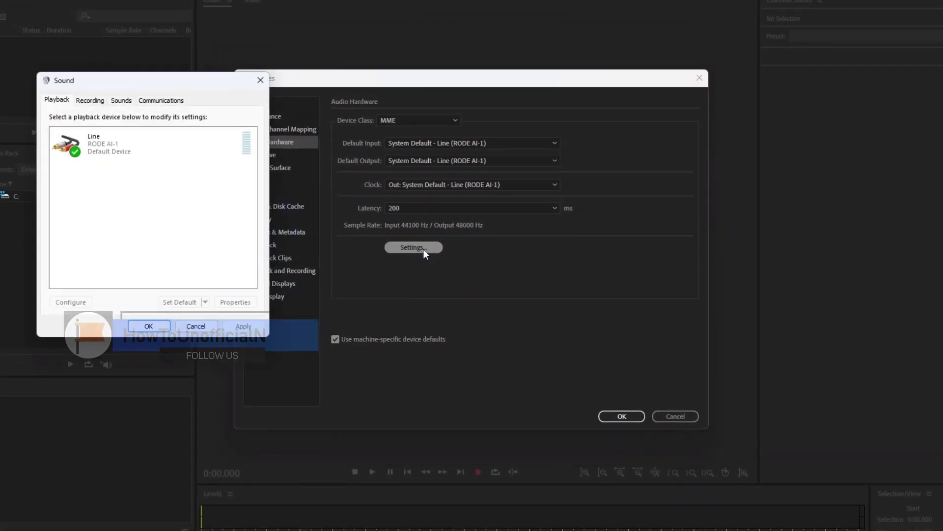
Restore the Line recording device's default format of 1 channel, 24 bit, 44100 Hz and apply it
left_click(90, 100)
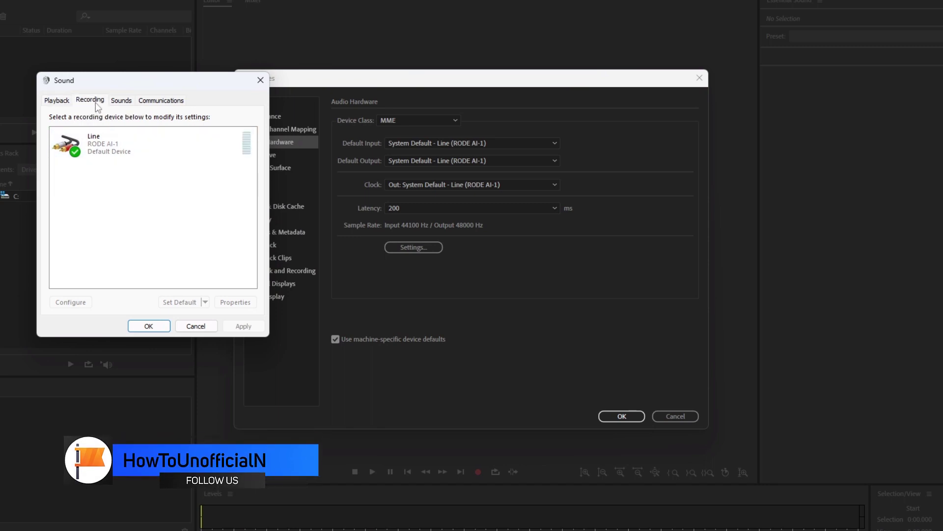
right_click(99, 145)
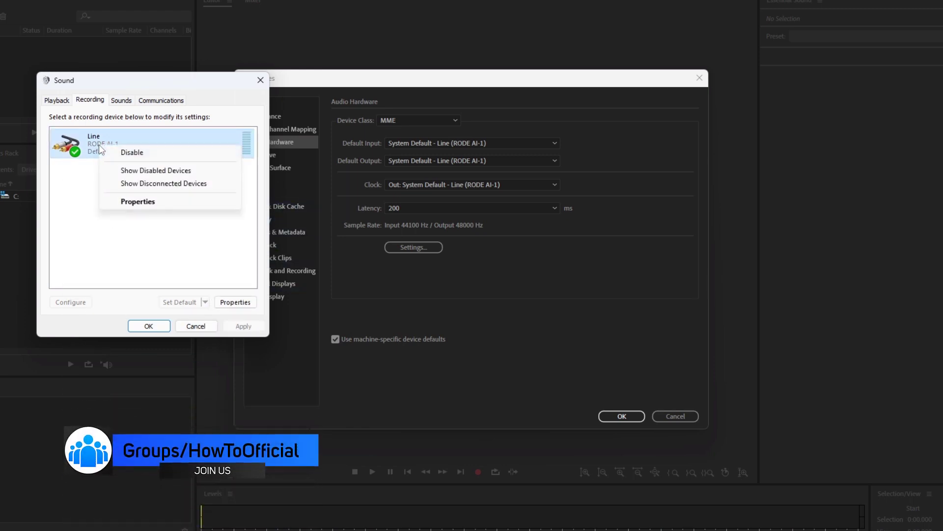
left_click(127, 201)
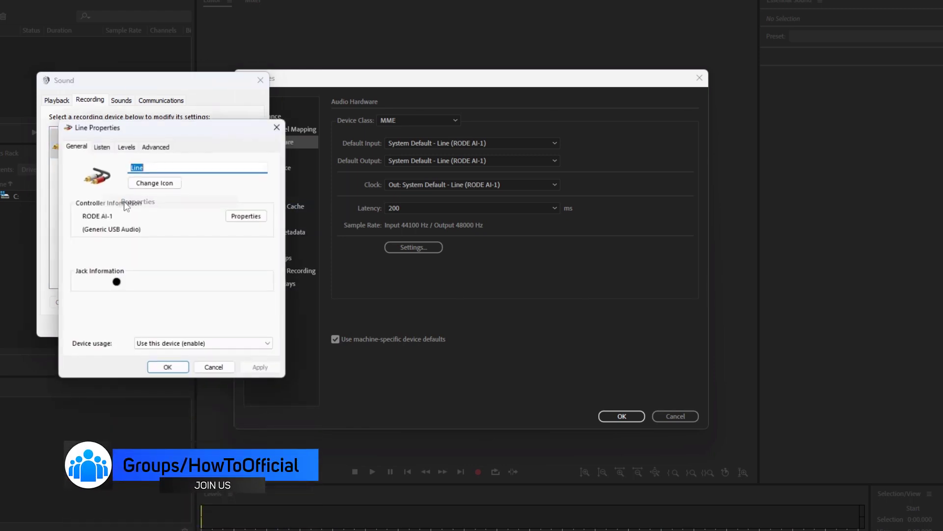
left_click(149, 150)
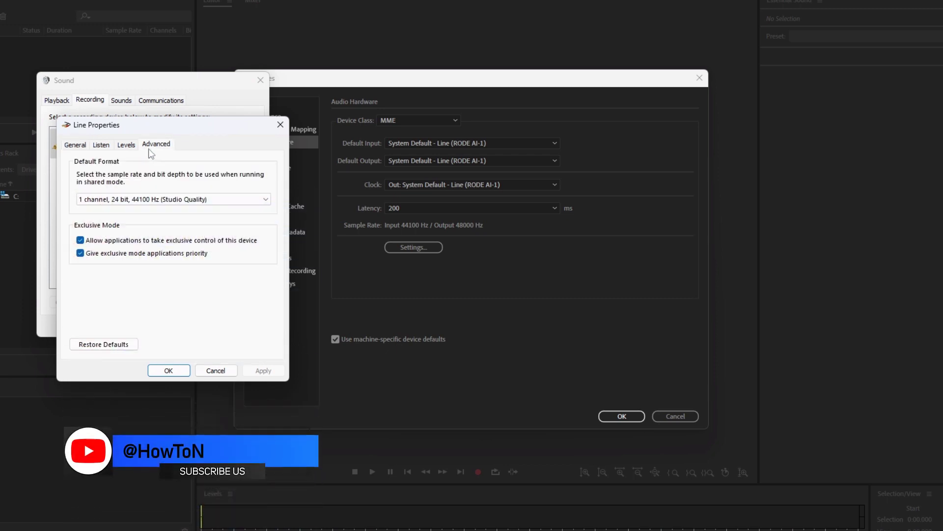
left_click(91, 345)
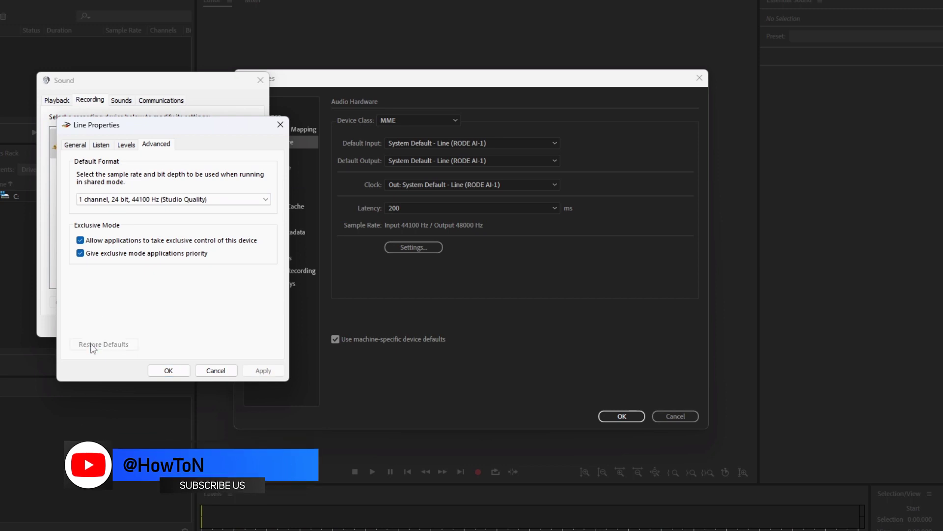
left_click(124, 200)
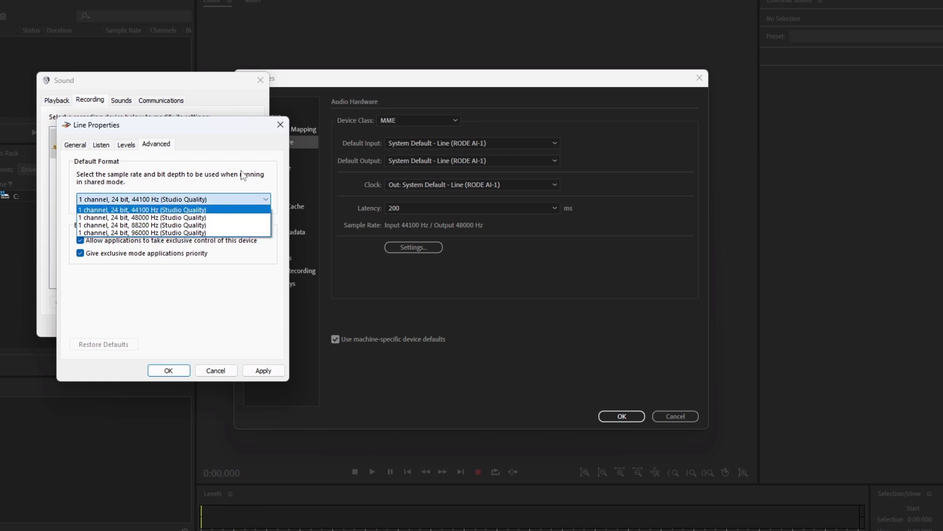
left_click(148, 209)
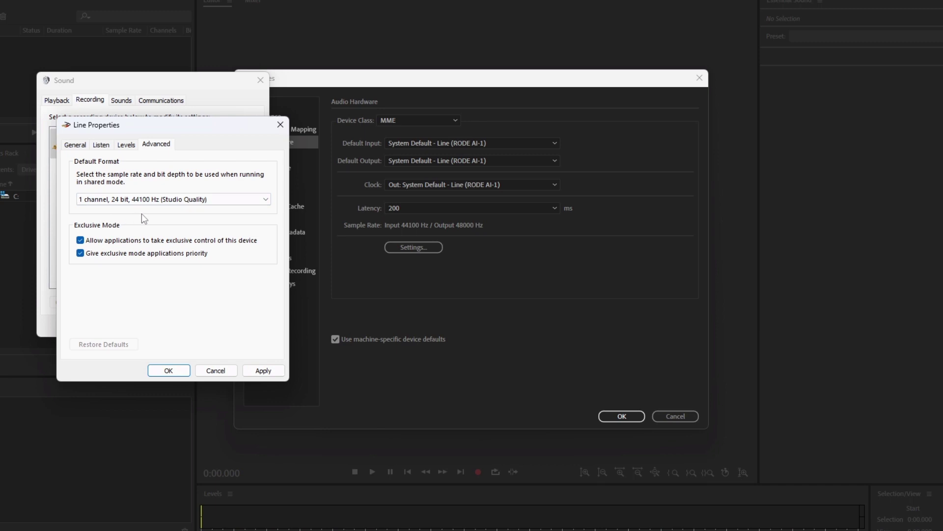
left_click(263, 371)
left_click(160, 372)
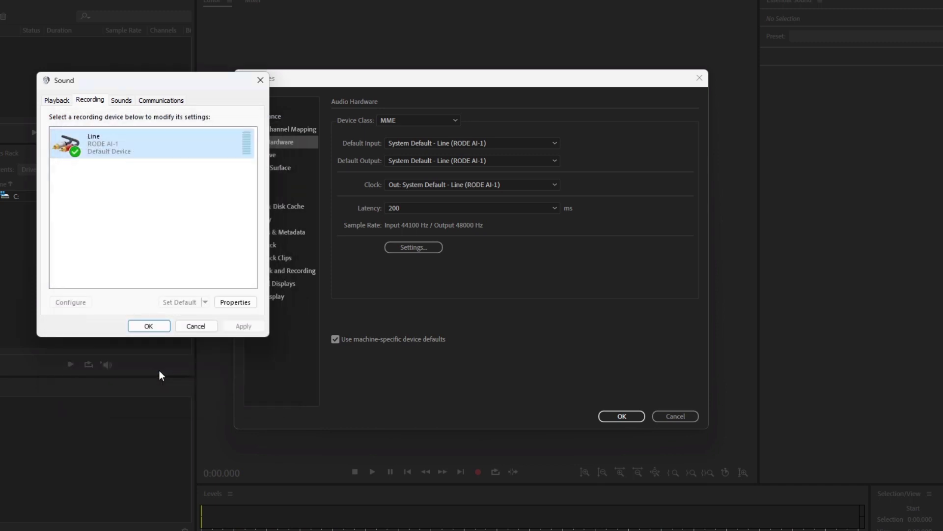
Set the Line playback device to 2 channel, 24 bit, 44100 Hz and apply it despite the in-use warning
left_click(57, 101)
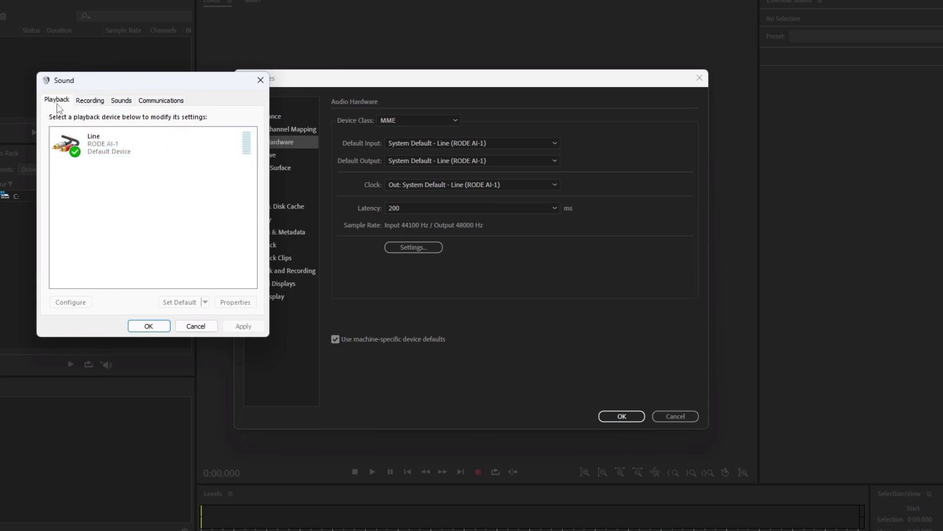
left_click(101, 153)
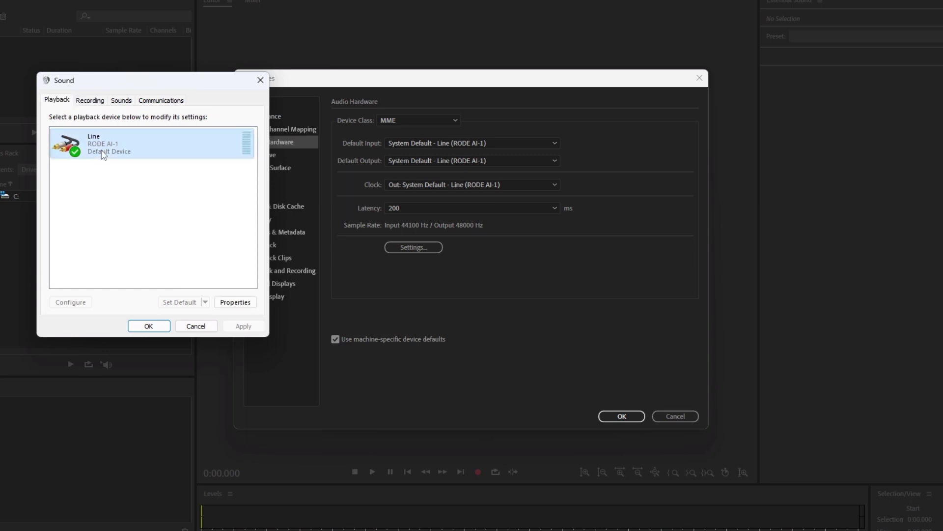
right_click(130, 154)
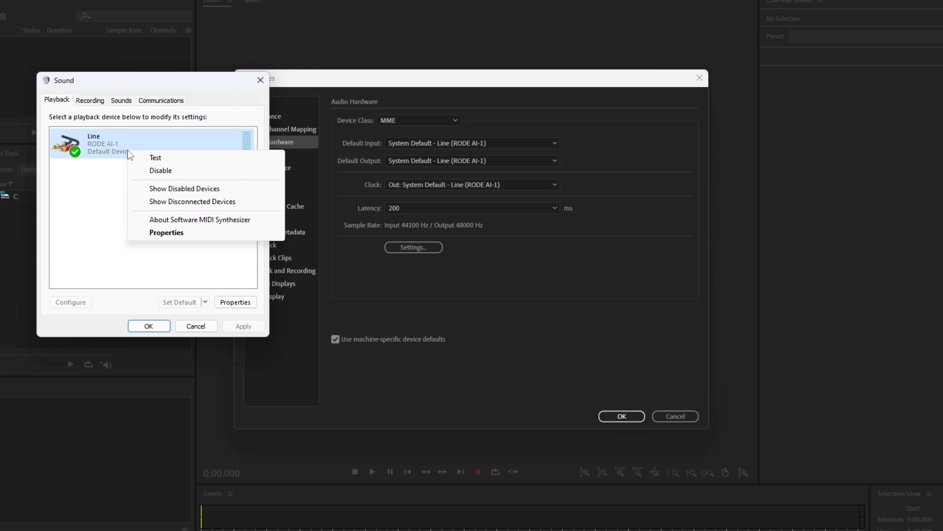
left_click(167, 233)
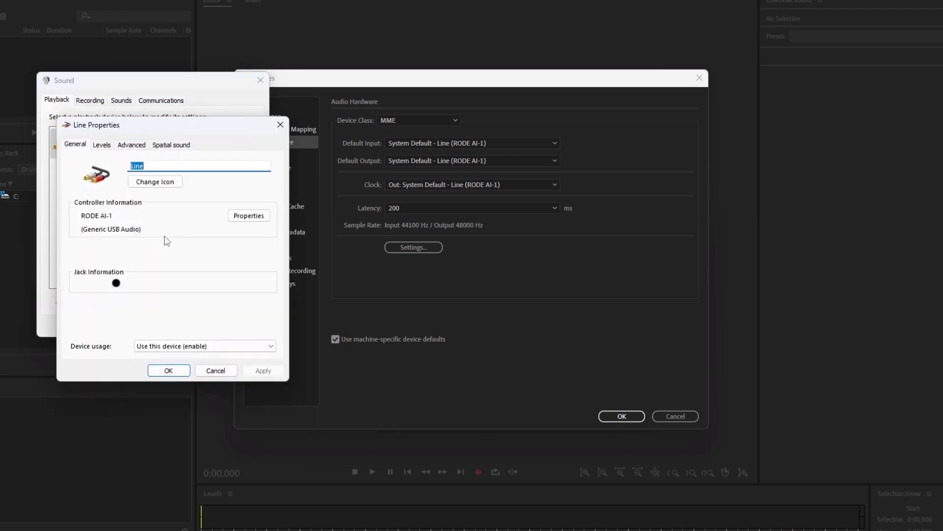
left_click(132, 145)
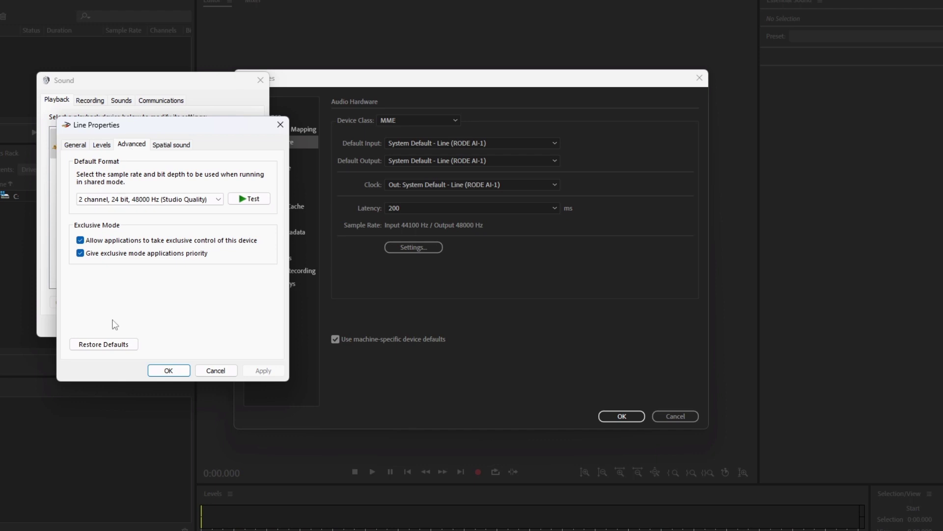
left_click(108, 344)
left_click(189, 201)
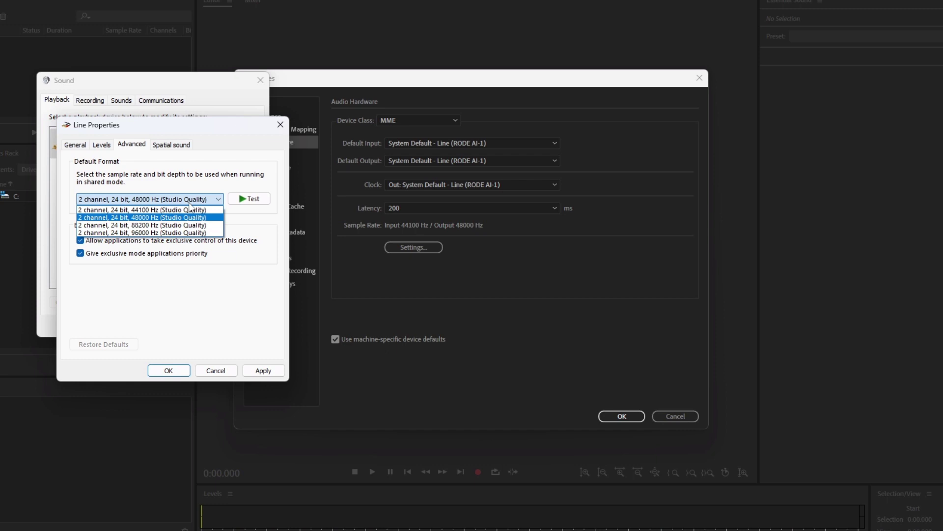
left_click(161, 212)
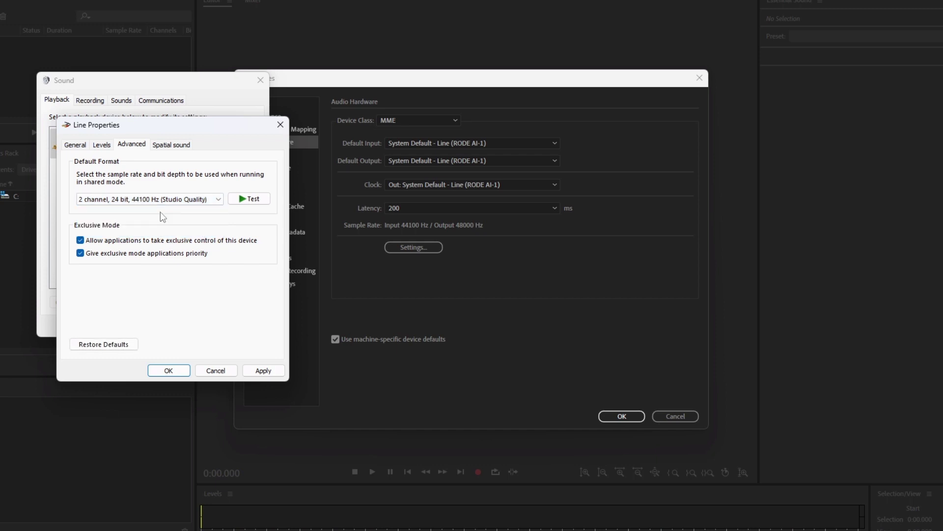
left_click(266, 371)
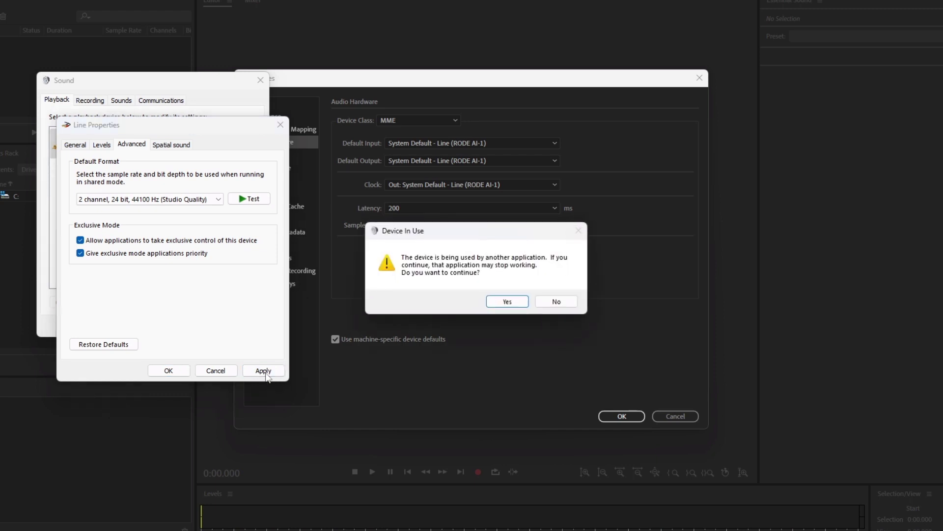
left_click(507, 301)
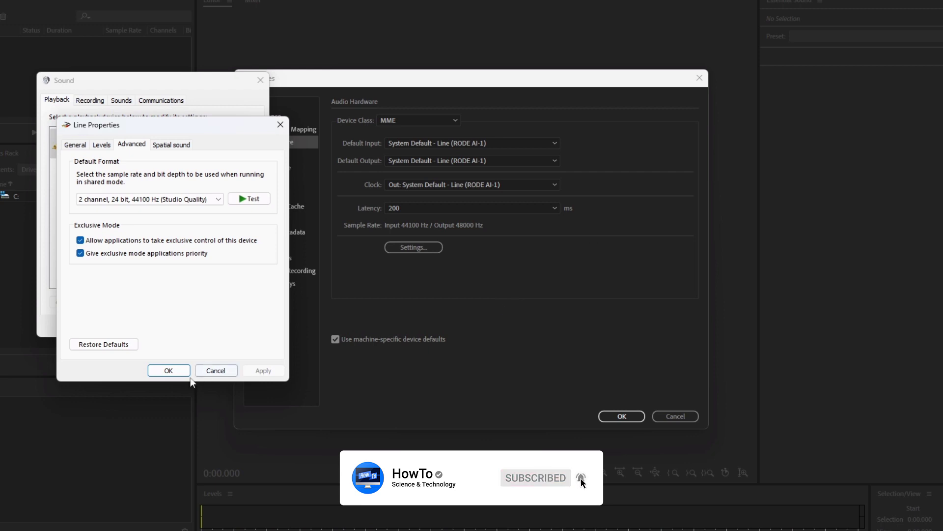
Close the Line properties, Windows Sound settings and Audition's Audio Hardware preferences
left_click(169, 371)
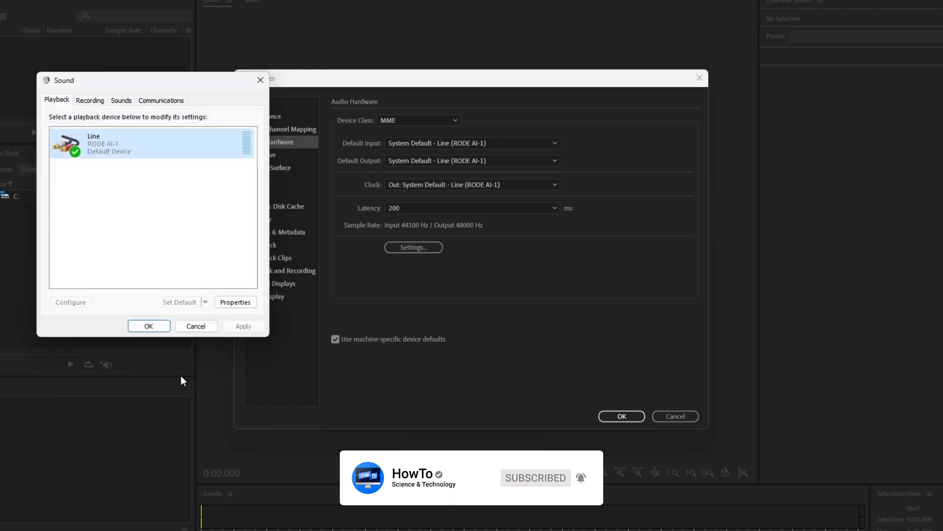
left_click(153, 328)
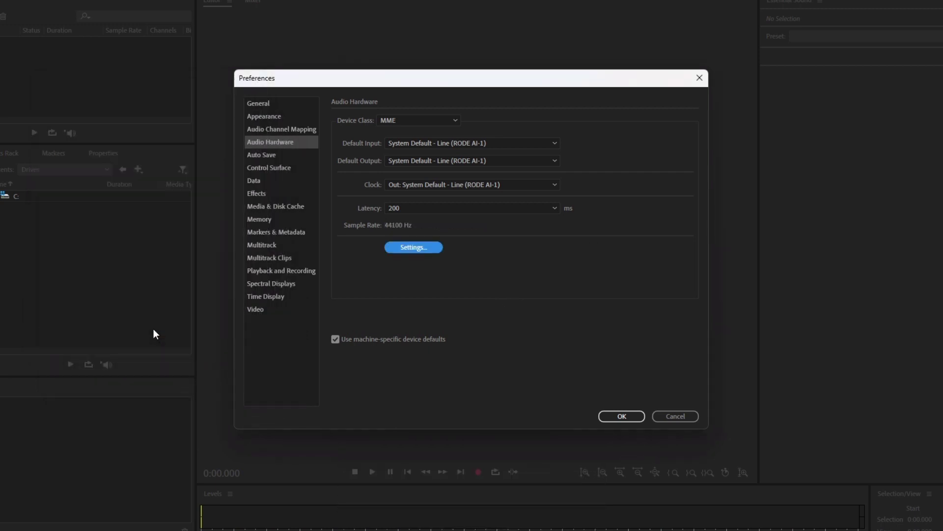
left_click(636, 417)
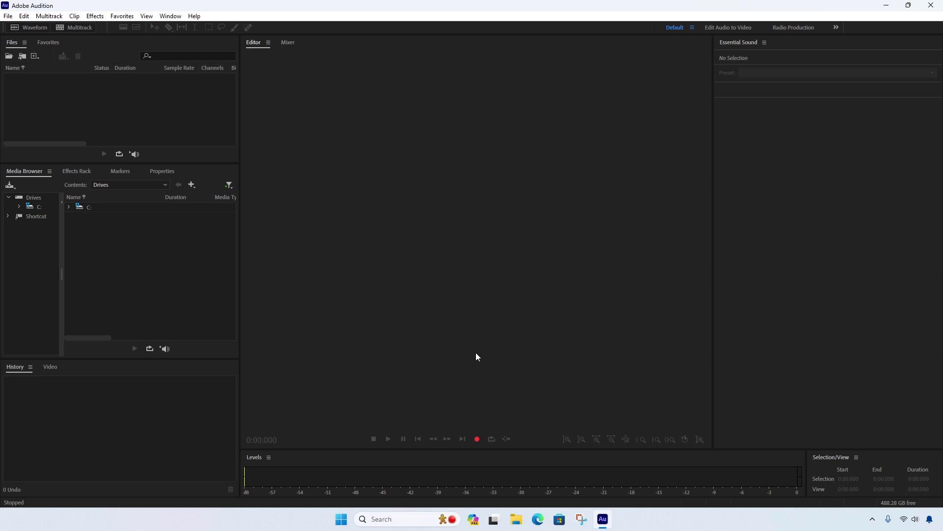
Start recording into a new 44100 Hz stereo file named 'howton' at 24-bit depth
left_click(477, 439)
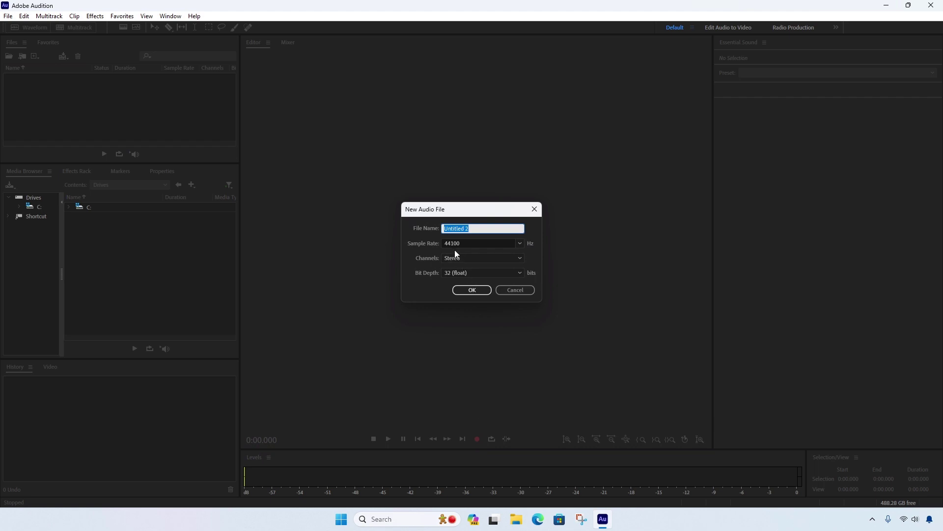
type("@howton")
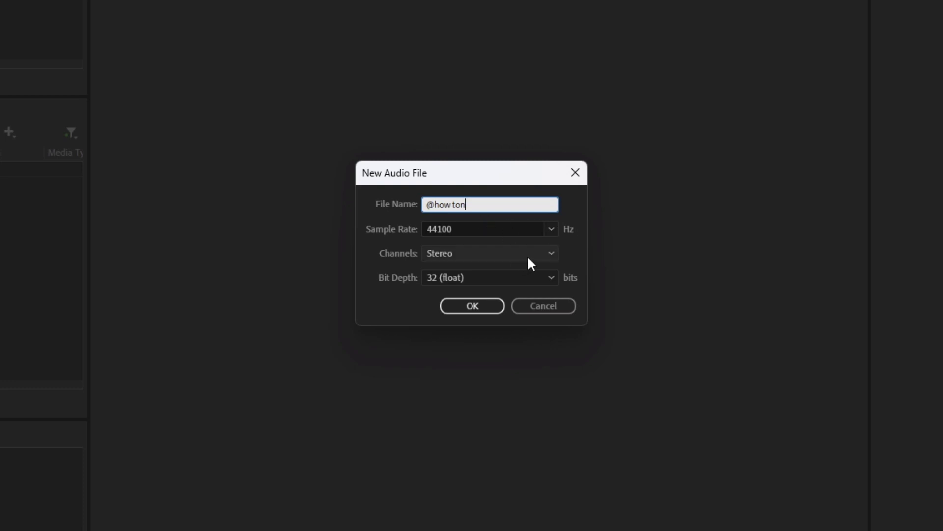
left_click(551, 278)
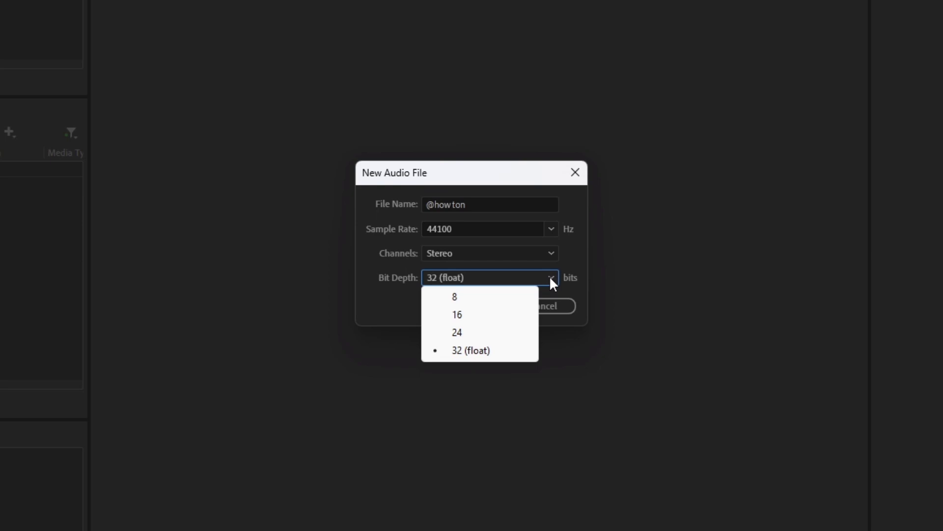
left_click(479, 338)
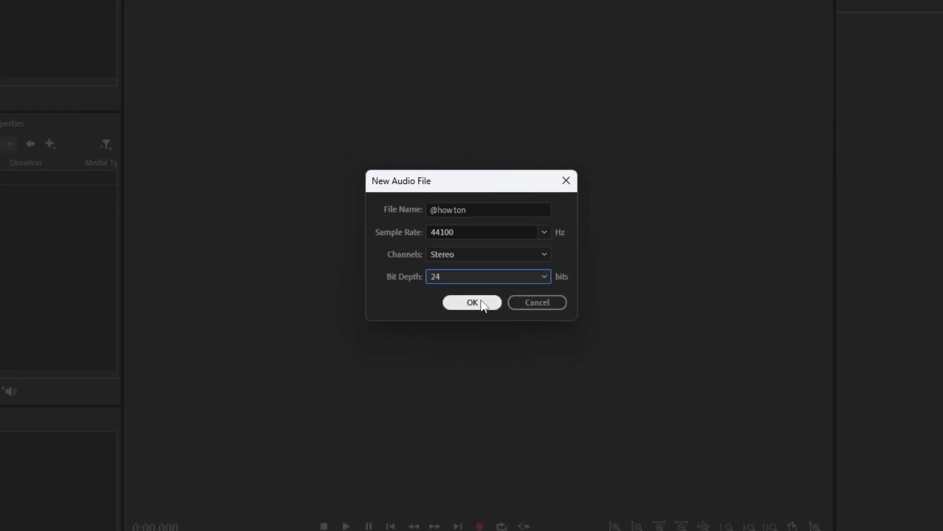
left_click(479, 307)
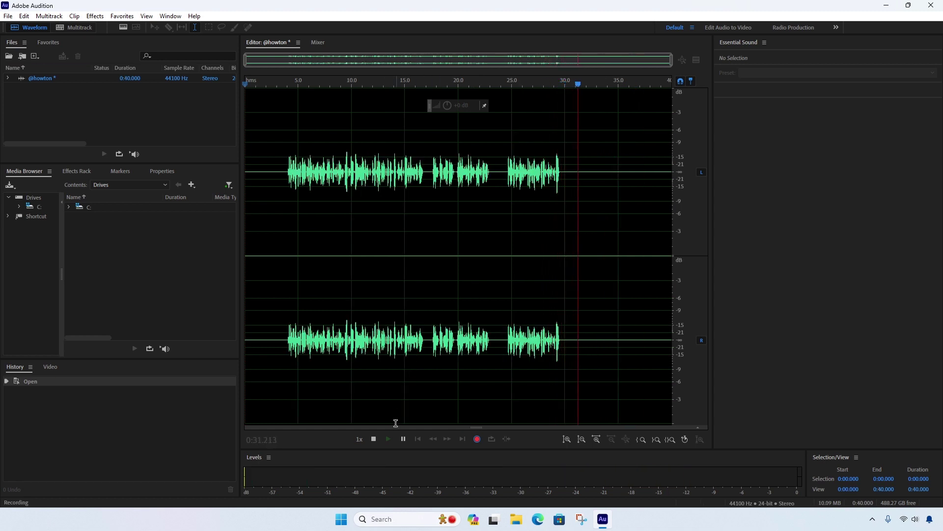
Stop the recording after a 32.438-second stereo speech take
left_click(374, 439)
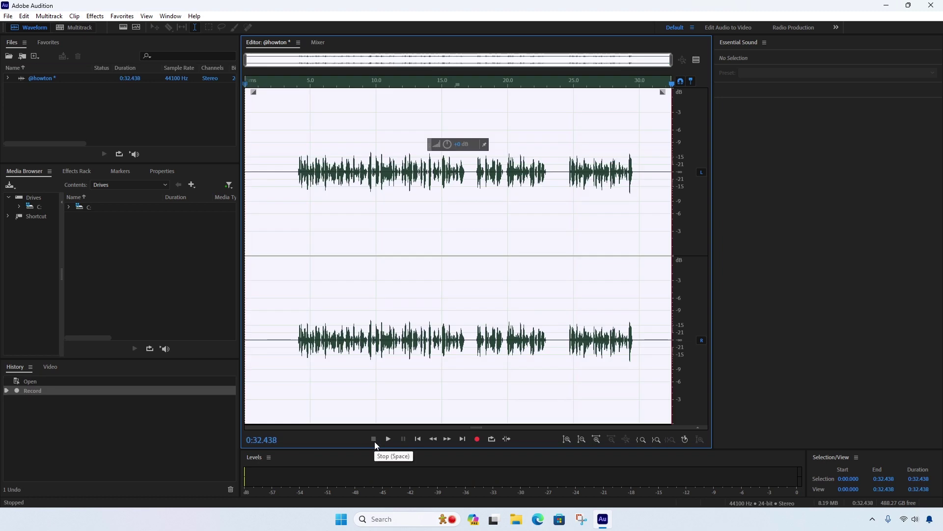